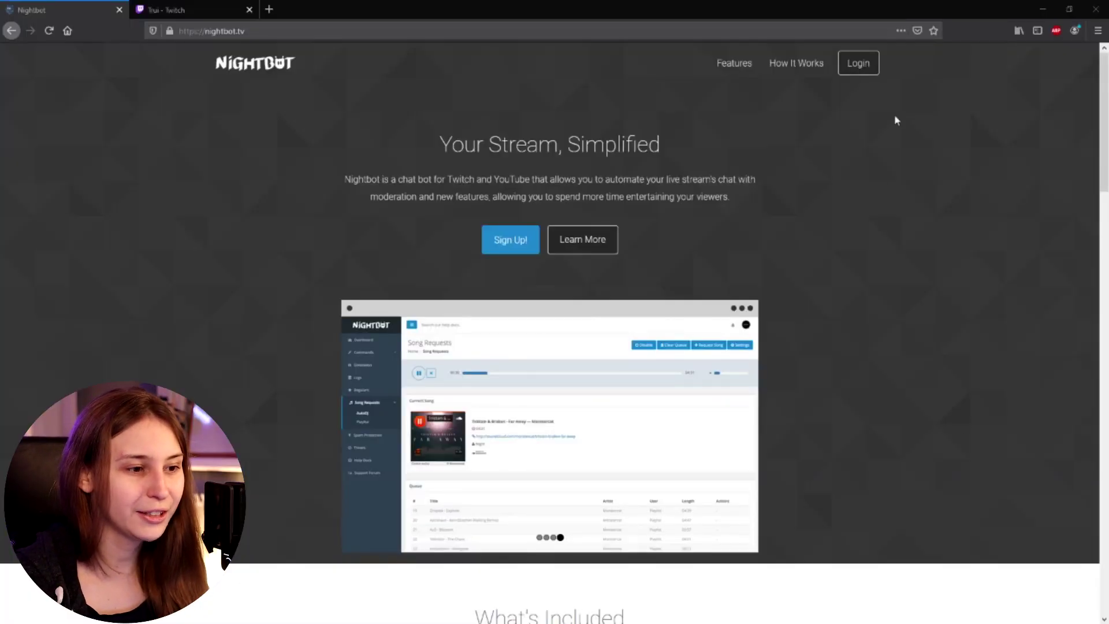
Log in to Nightbot from the nightbot.tv homepage.
{"action": "left_click", "coordinate": [858, 63]}
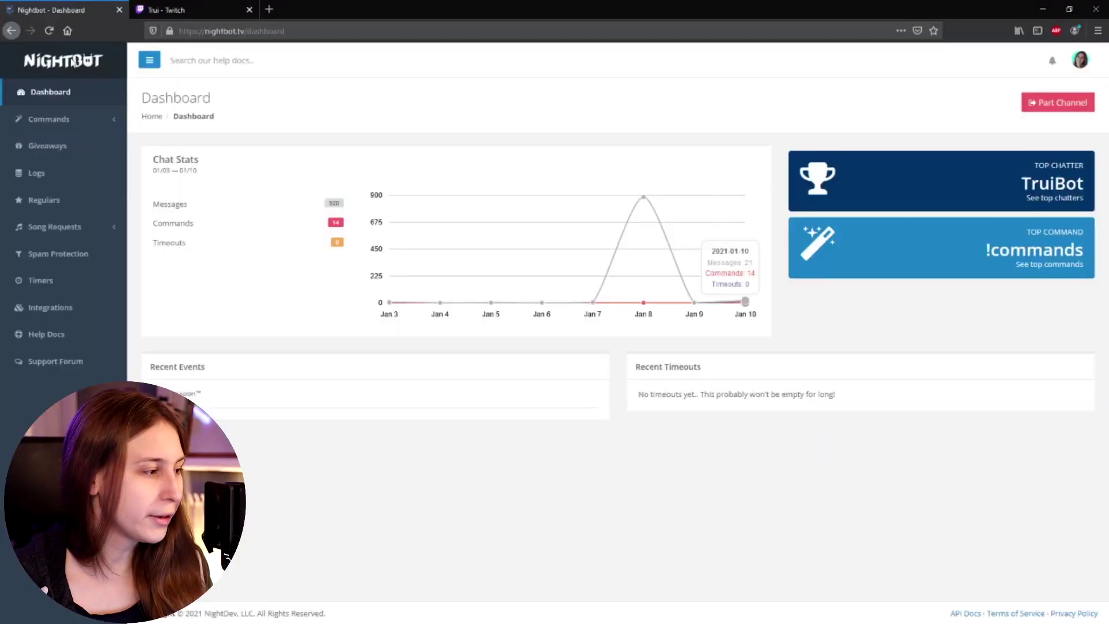
Go to Commands > Custom and start a new blank custom command.
{"action": "left_click", "coordinate": [58, 118]}
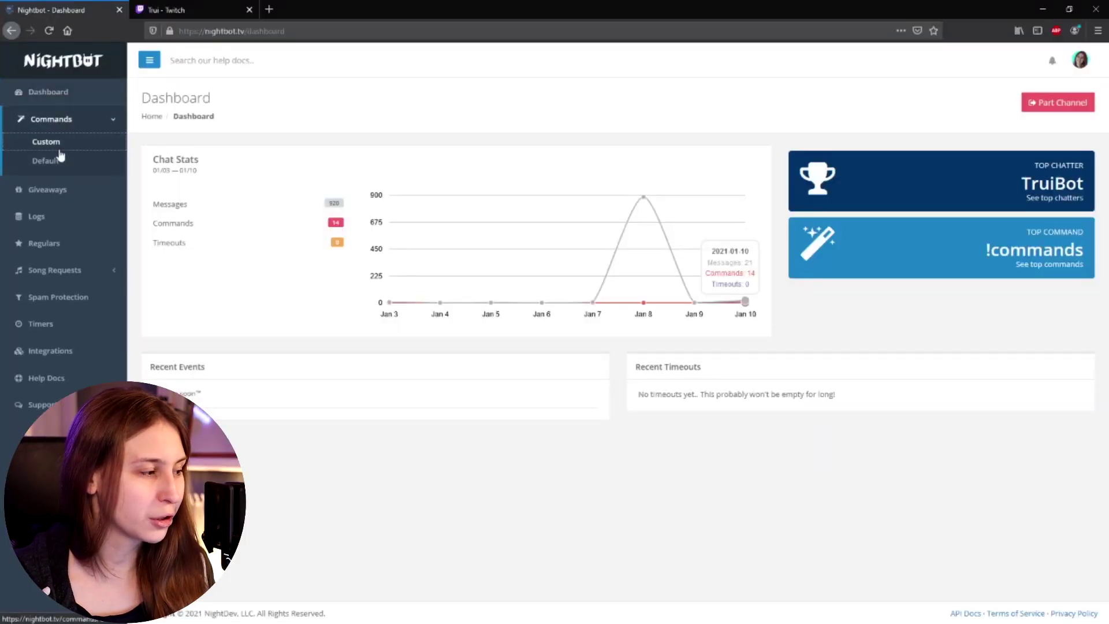
{"action": "left_click", "coordinate": [59, 149]}
{"action": "left_click", "coordinate": [1078, 162]}
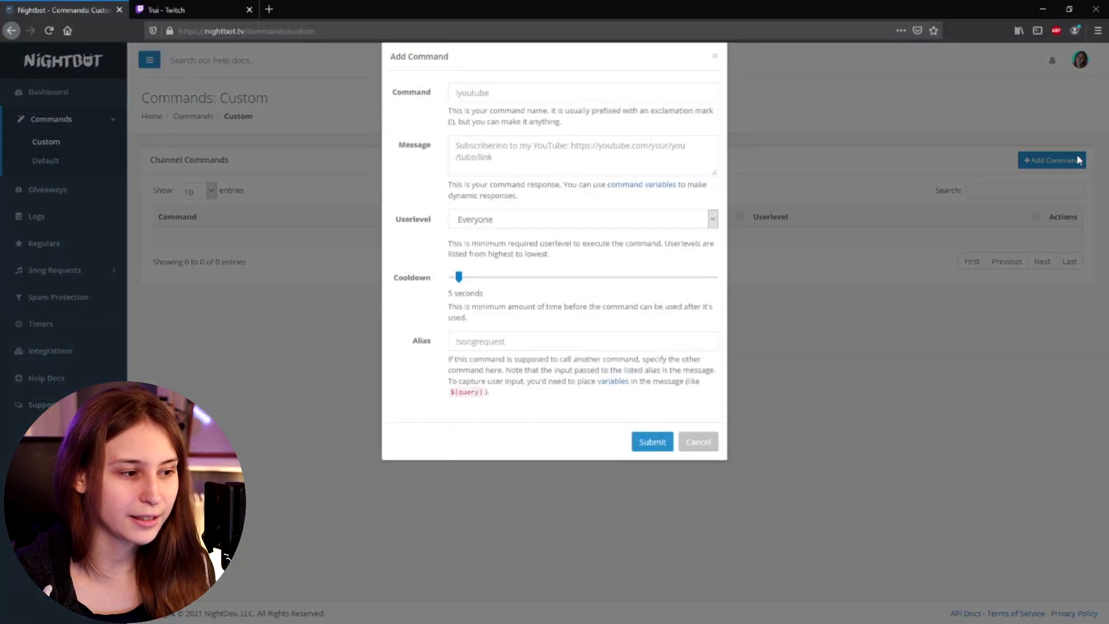
{"action": "left_click", "coordinate": [488, 112]}
{"action": "type", "text": "!Mewcou"}
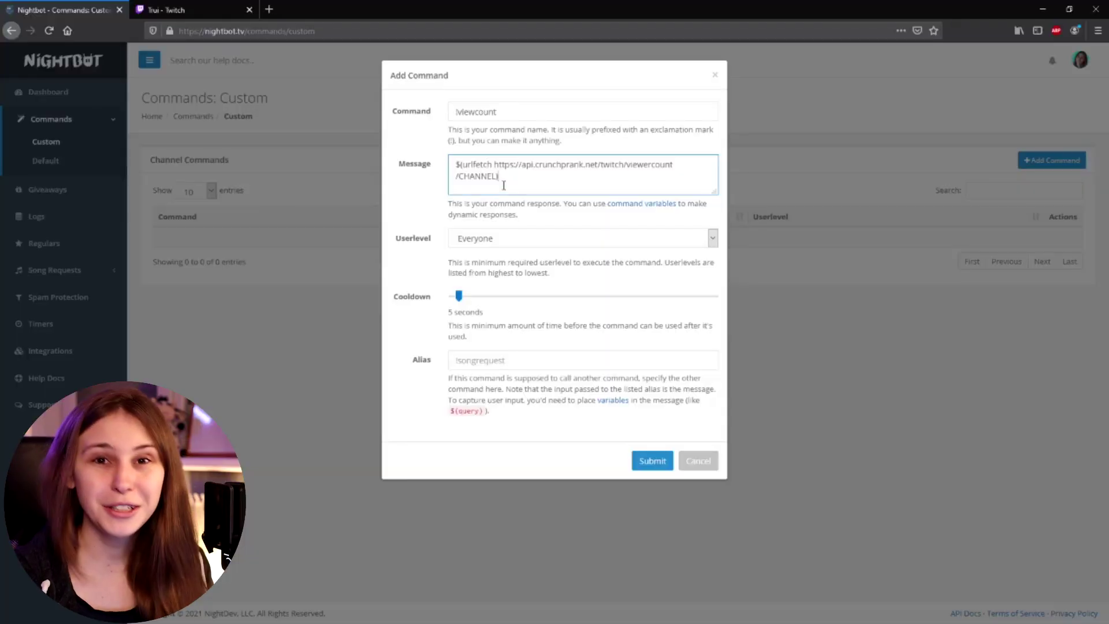
Replace CHANNEL with the channel's own name and add the 'Viewers who are watching:' lead-in.
{"action": "left_click_drag", "start_coordinate": [496, 177], "coordinate": [460, 177]}
{"action": "key", "text": "BackSpace"}
{"action": "type", "text": "trui"}
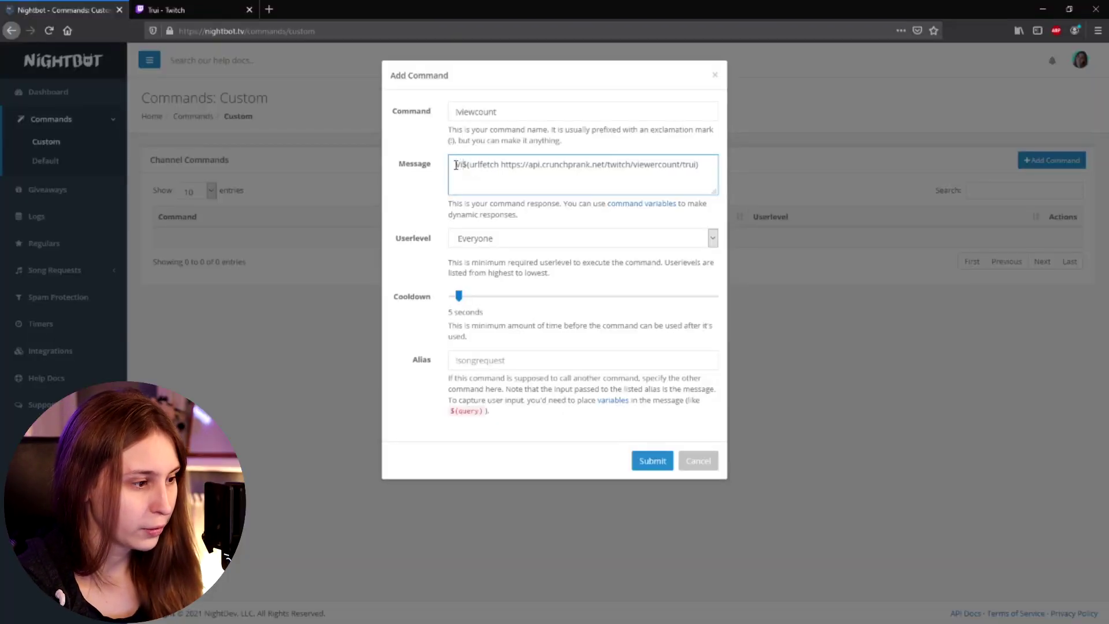
{"action": "type", "text": "who a"}
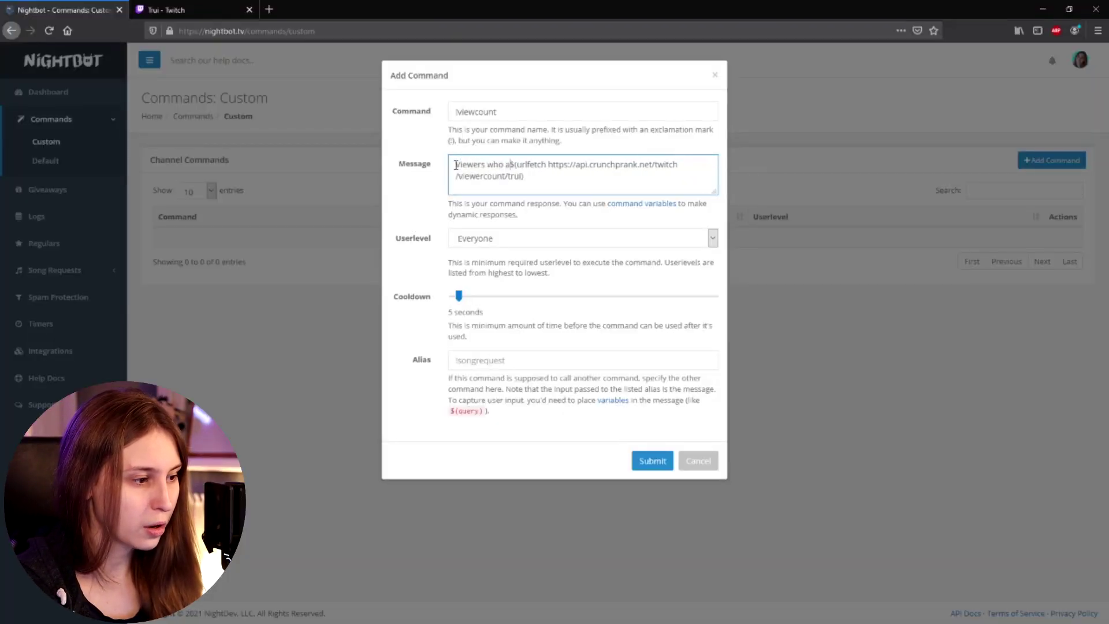
{"action": "type", "text": "re watching:"}
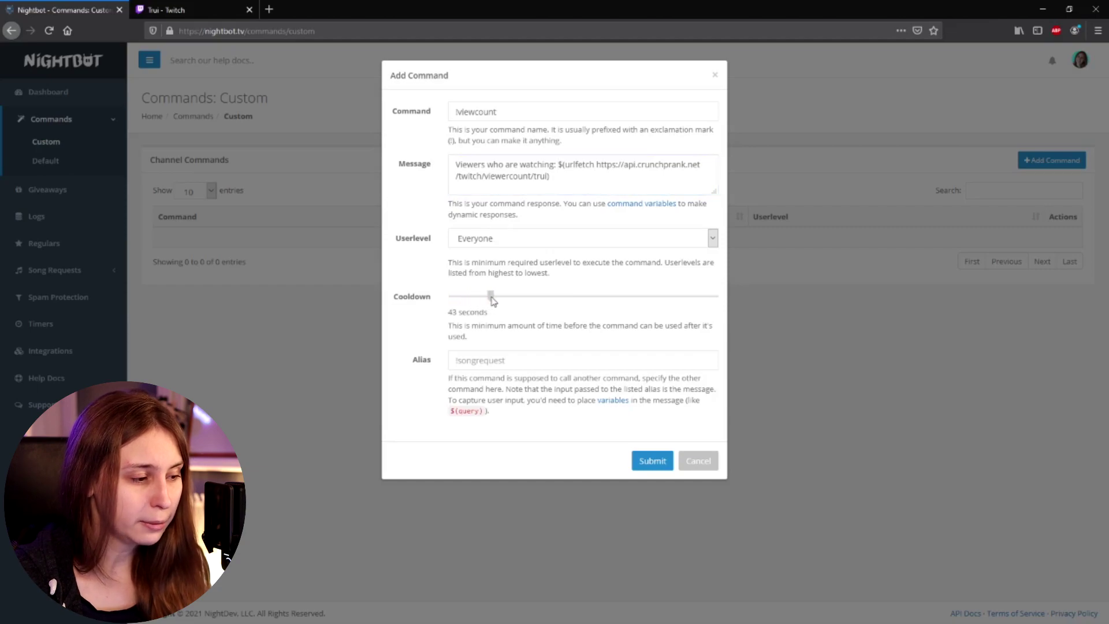
Set a 43-second cooldown and submit the !viewcount command.
{"action": "left_click", "coordinate": [490, 296]}
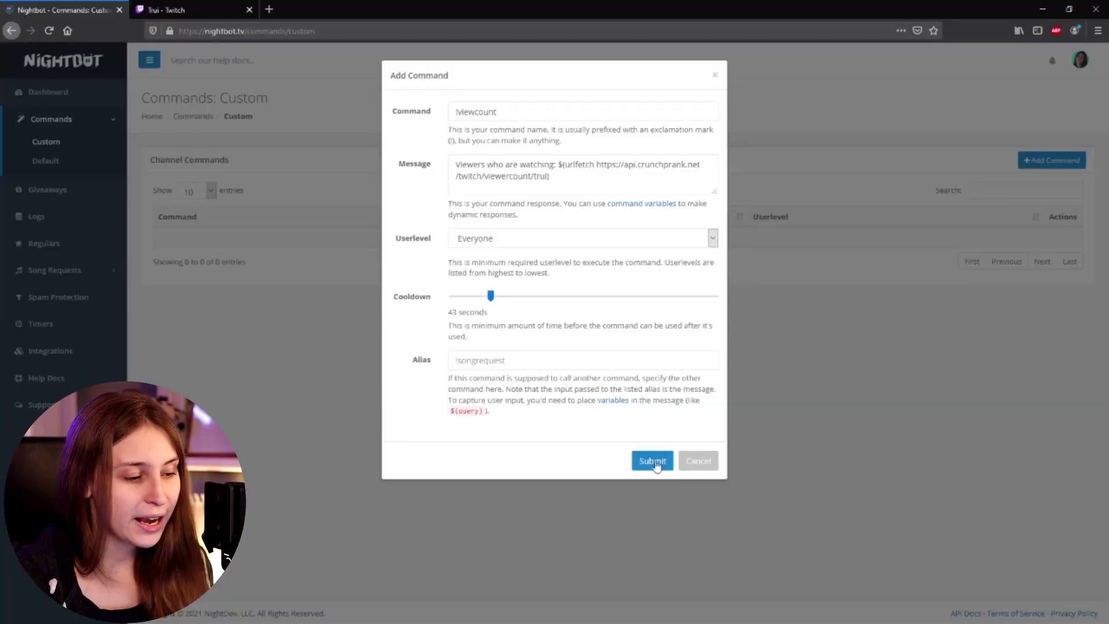
{"action": "left_click", "coordinate": [652, 461]}
{"action": "left_click", "coordinate": [173, 10]}
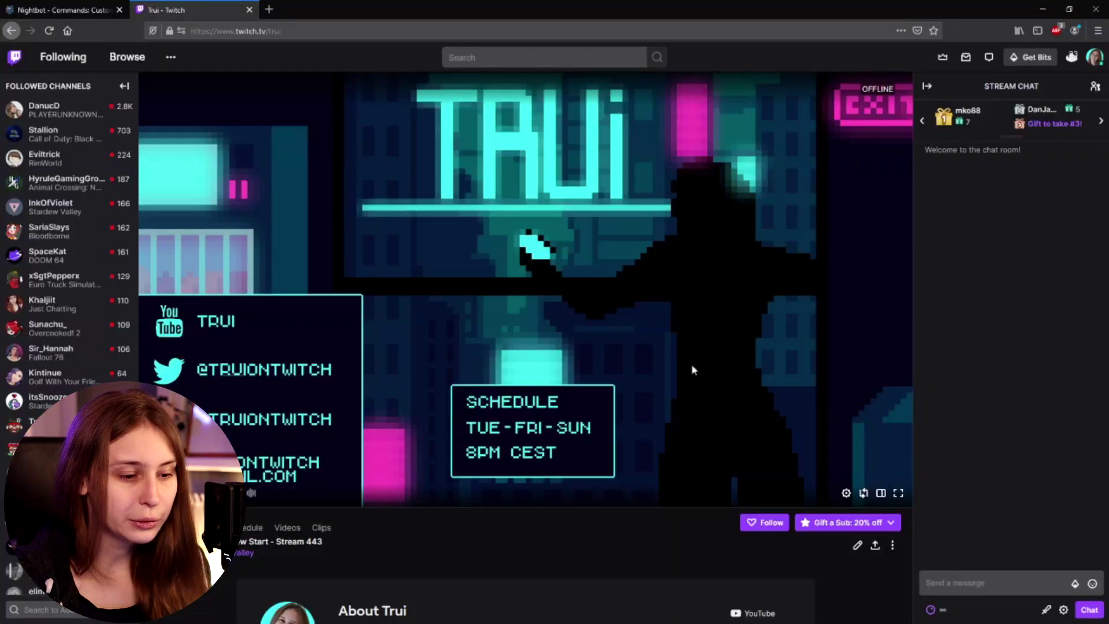
Make Nightbot a channel moderator with /mod nightbot in Twitch chat.
{"action": "left_click", "coordinate": [982, 577]}
{"action": "type", "text": "/mod nightbot"}
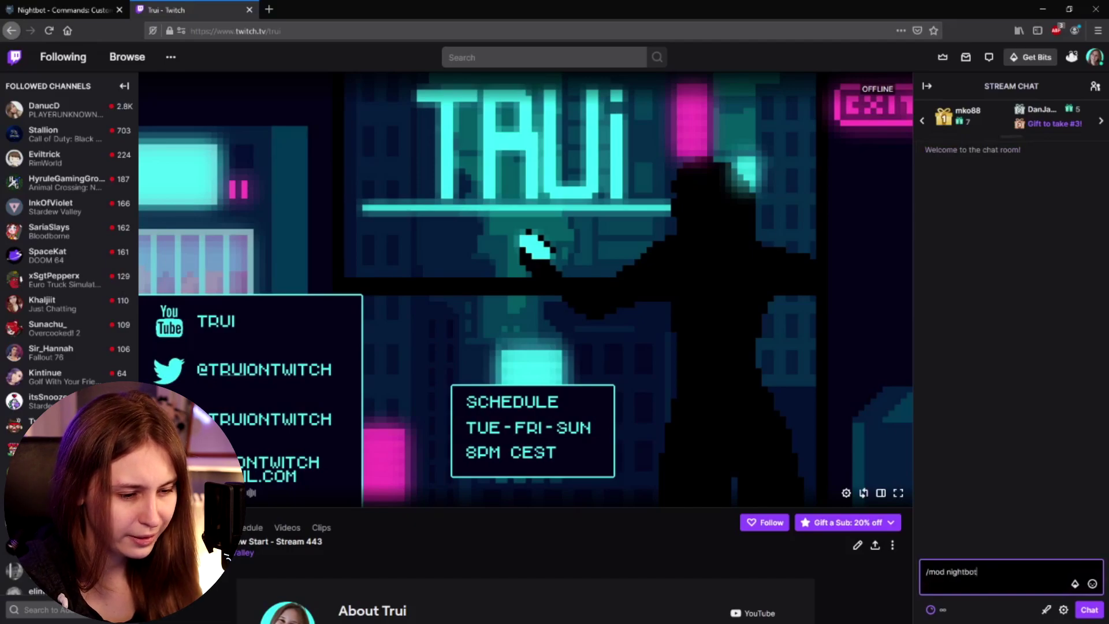
{"action": "key", "text": "Return"}
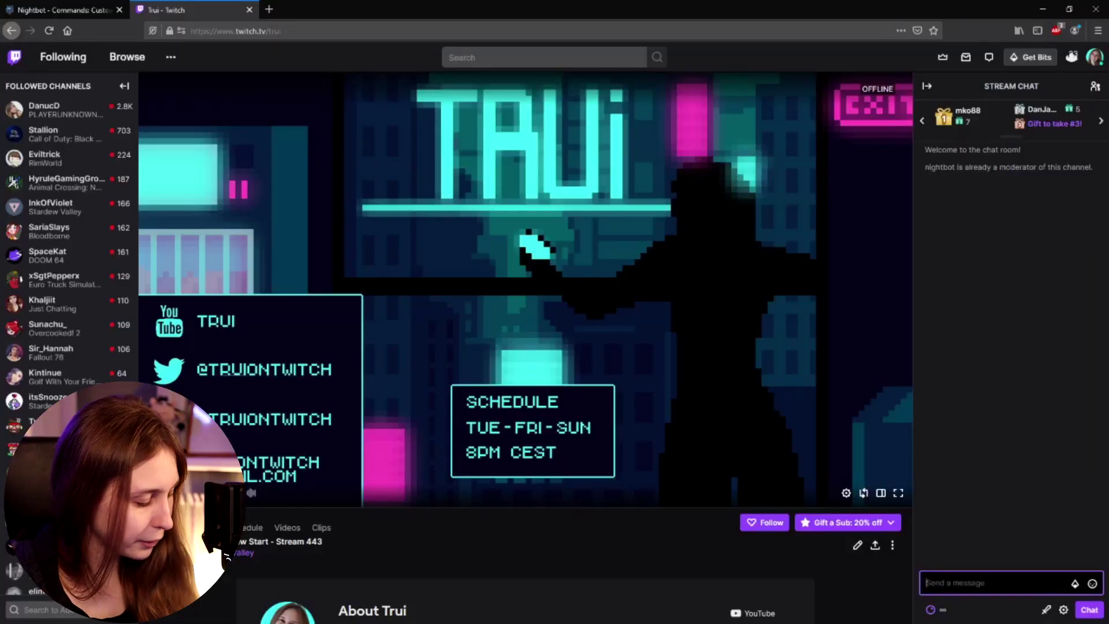
Send !viewcount in chat and get Nightbot's reply that the channel is offline.
{"action": "left_click", "coordinate": [1011, 576]}
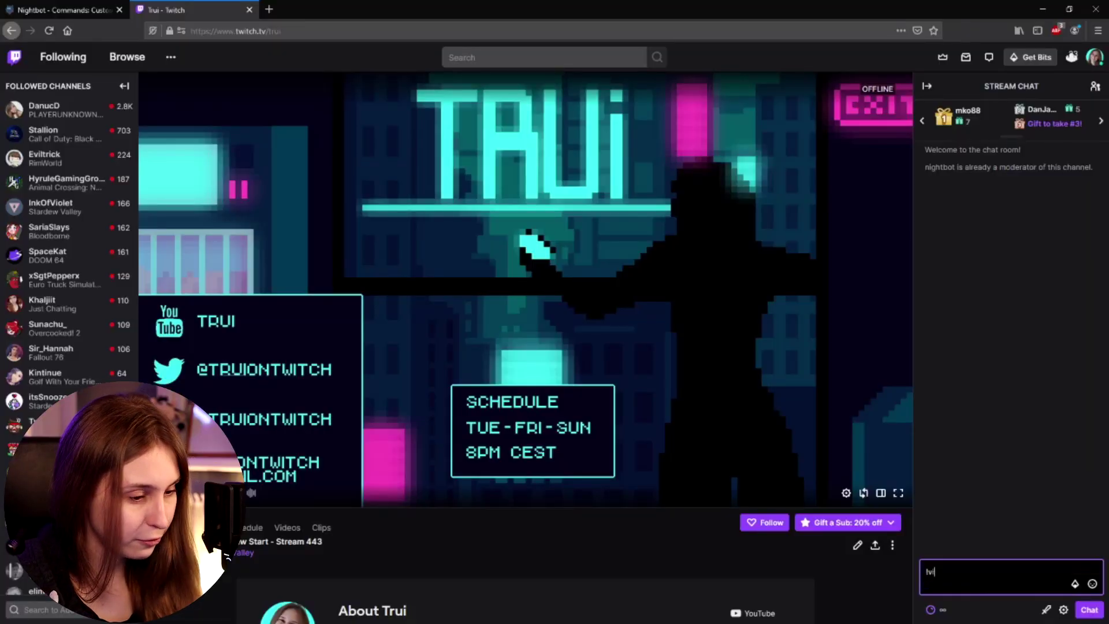
{"action": "type", "text": "!viewcount"}
{"action": "key", "text": "Return"}
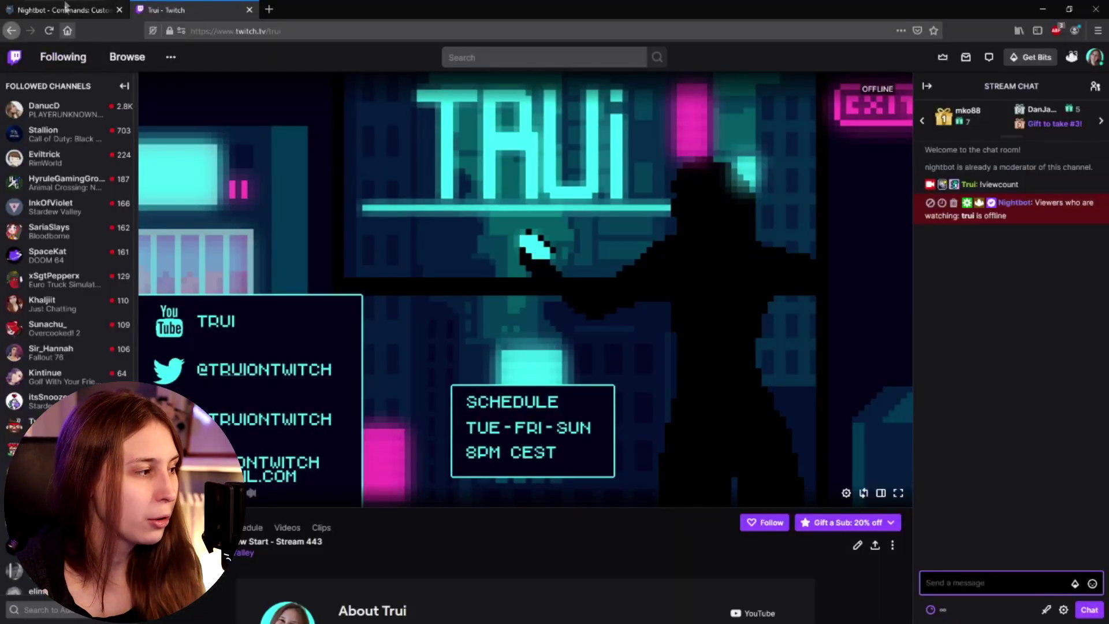
Edit !viewcount so its URL ends with a live channel's name, and save.
{"action": "left_click", "coordinate": [66, 10]}
{"action": "left_click", "coordinate": [1055, 239]}
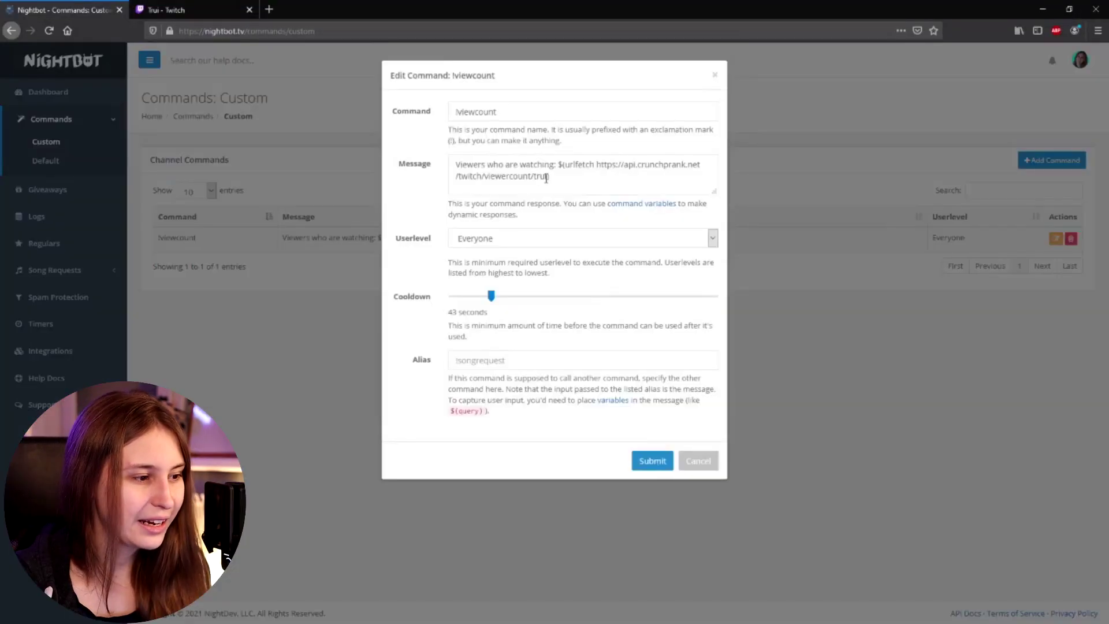
{"action": "double_click", "coordinate": [543, 176]}
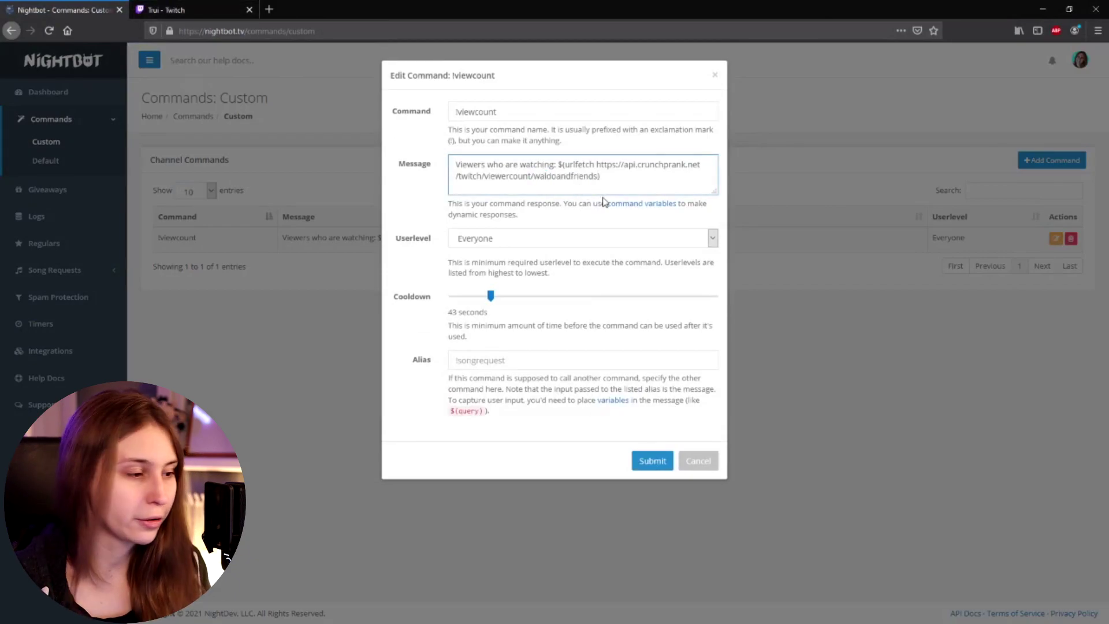
{"action": "left_click", "coordinate": [652, 461]}
Send !viewcount in Twitch chat again to test the updated command.
{"action": "left_click", "coordinate": [190, 10]}
{"action": "left_click", "coordinate": [993, 583]}
{"action": "type", "text": "!viewcount"}
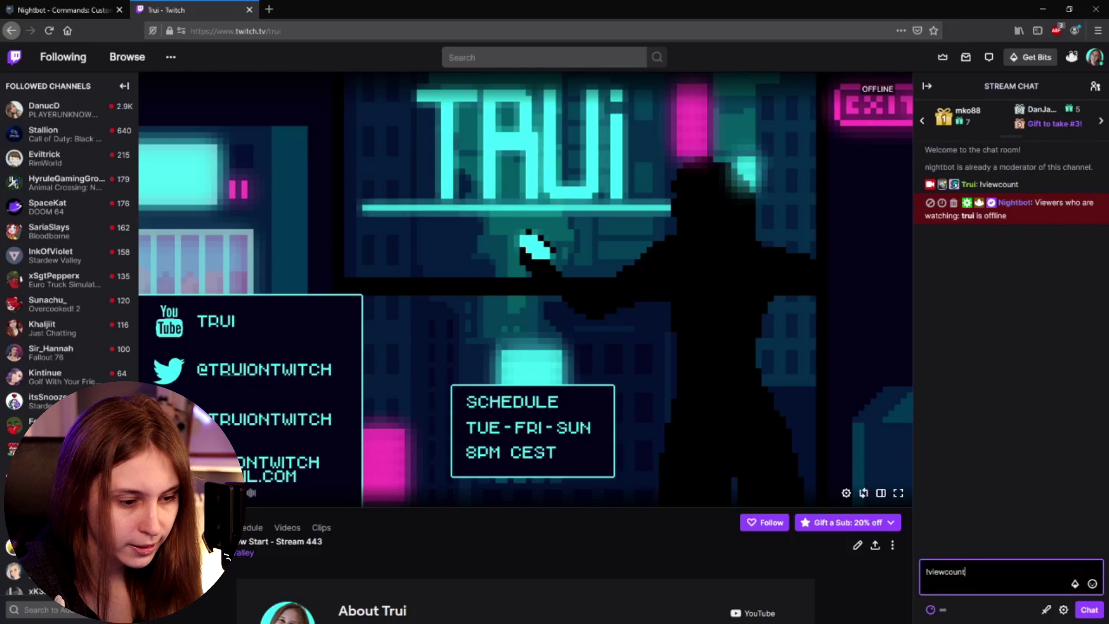
{"action": "key", "text": "Return"}
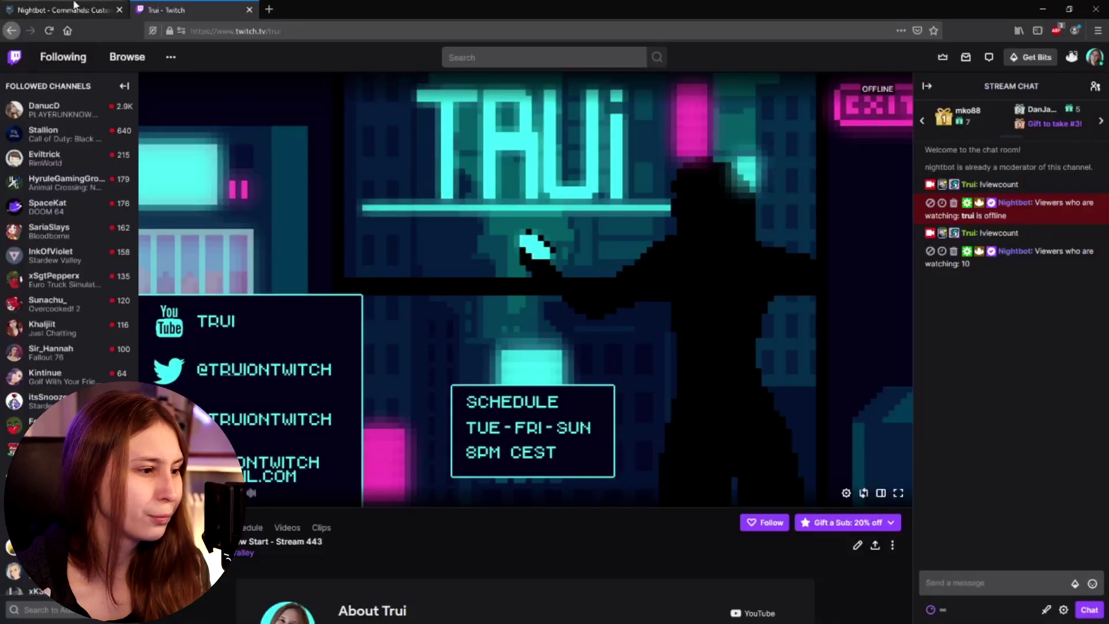
{"action": "left_click", "coordinate": [74, 8]}
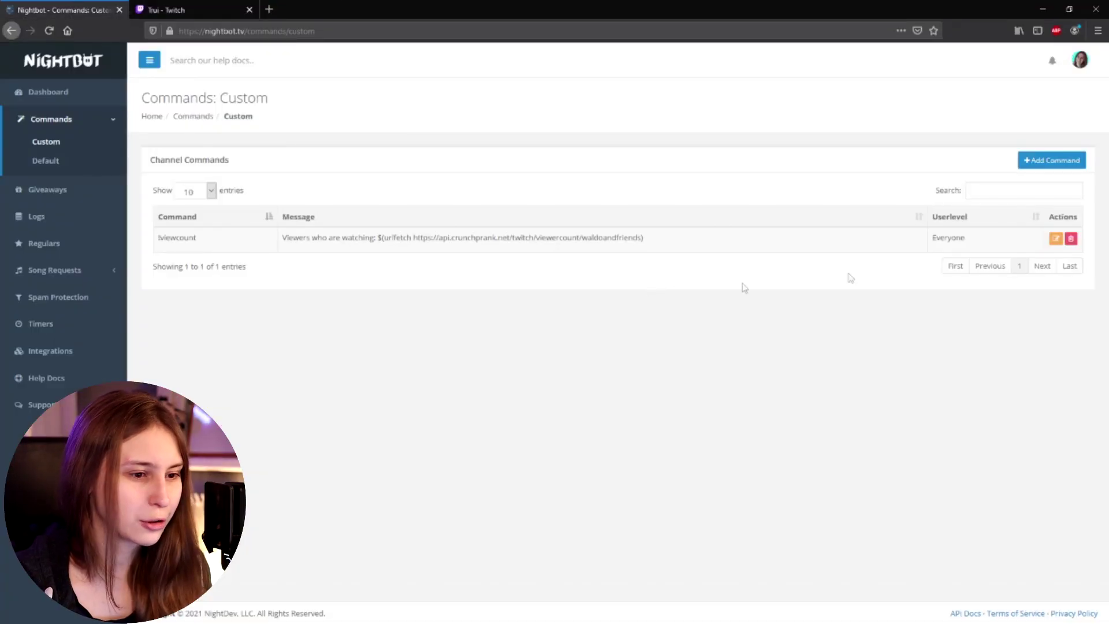
Put the channel's own name back at the end of the !viewcount URL and save.
{"action": "left_click", "coordinate": [1055, 238]}
{"action": "double_click", "coordinate": [538, 177]}
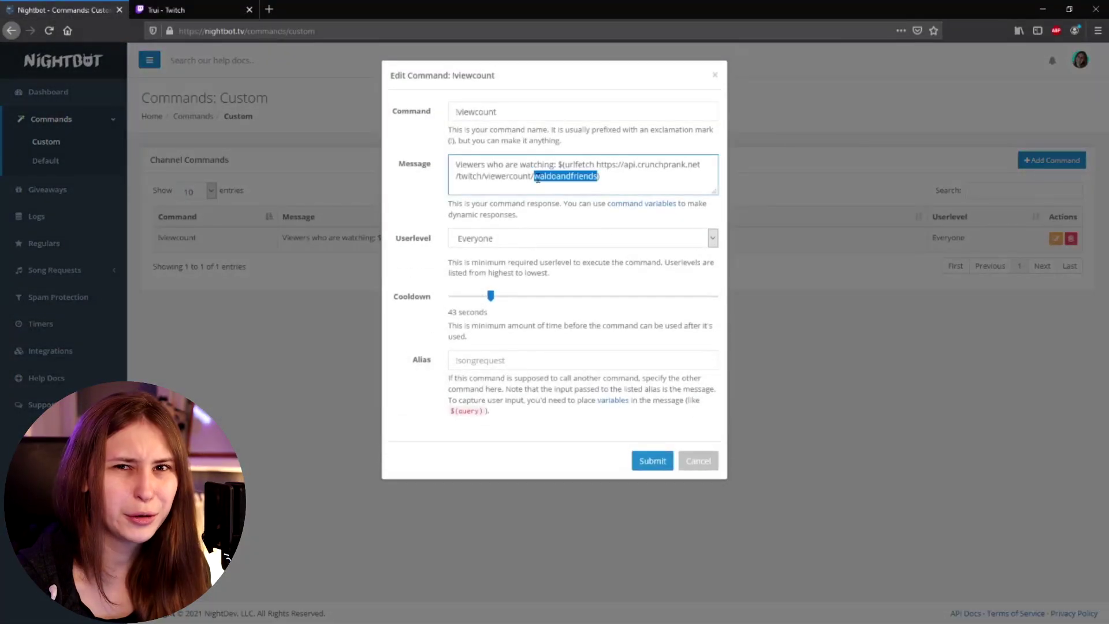
{"action": "type", "text": "trui"}
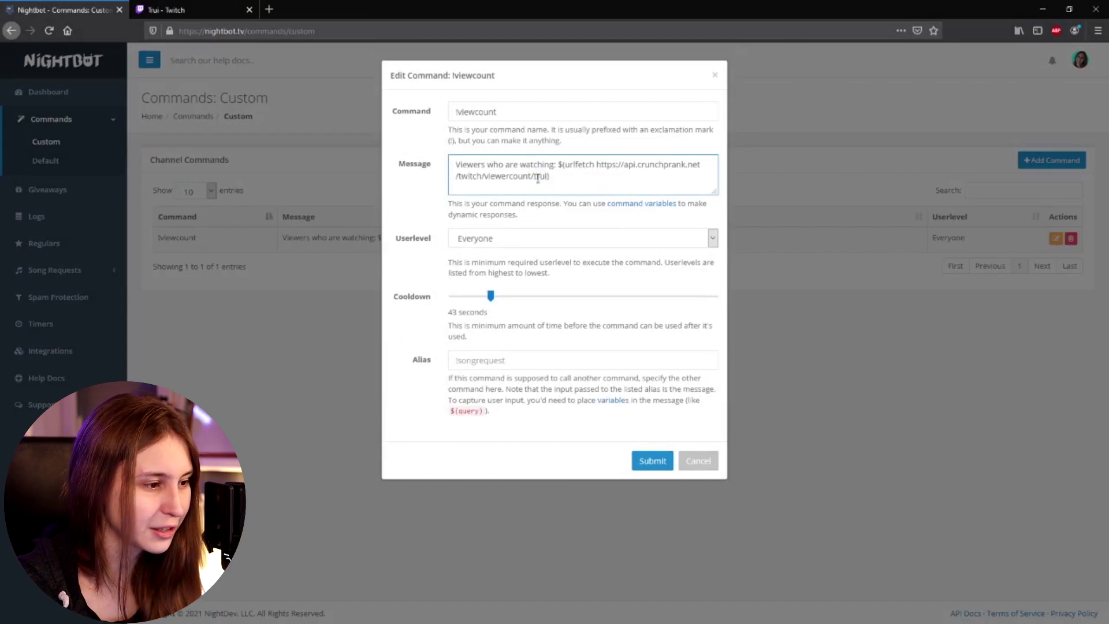
{"action": "left_click", "coordinate": [653, 462]}
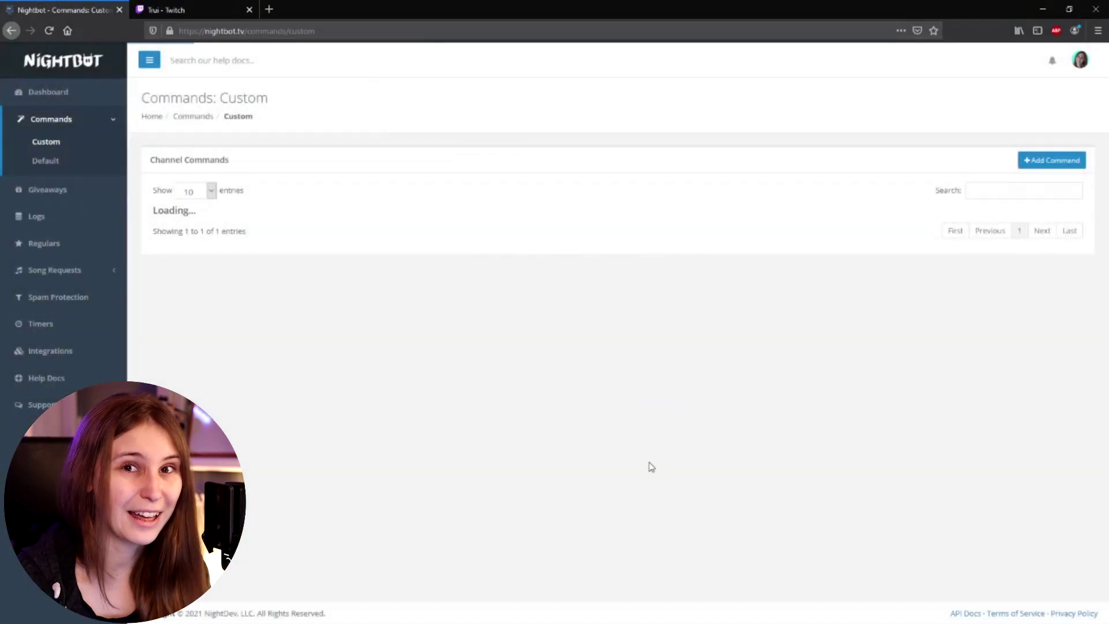